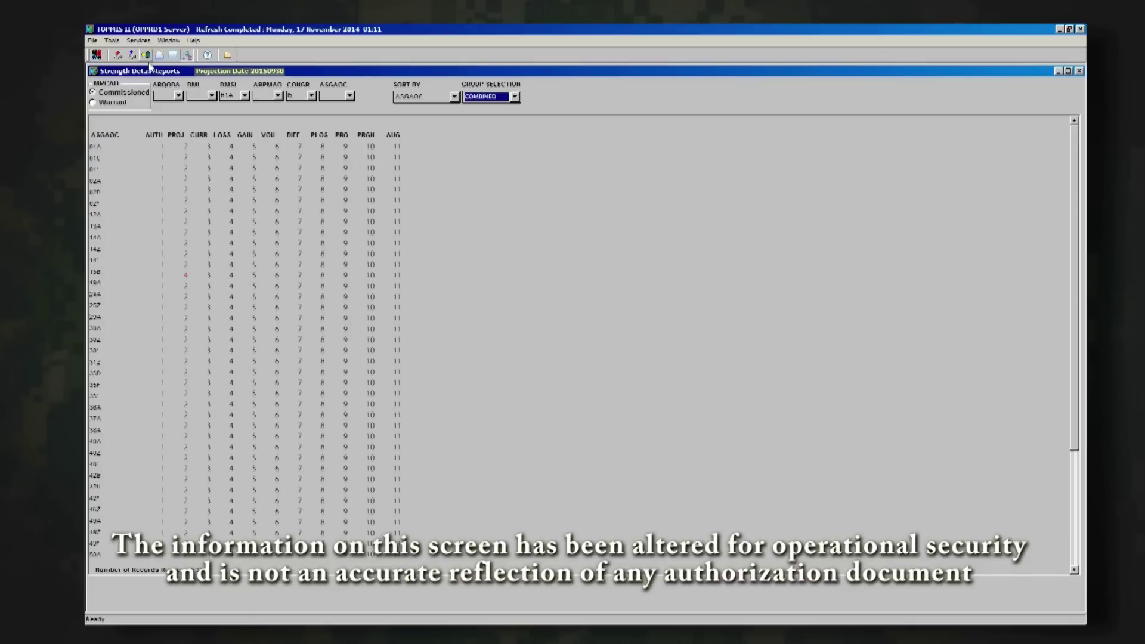
- Leave the TOPMIS II strength report and return to the Mission Essential Requirements workbook
click(188, 271)
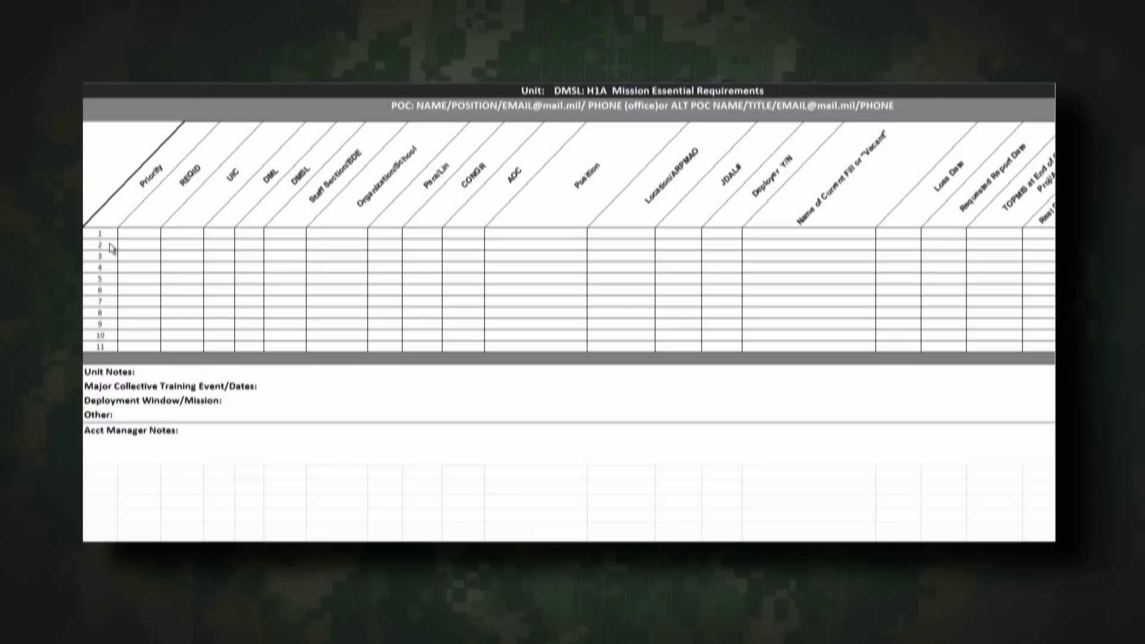
- Enter WZ000Z as the REQID and 1AD as the UIC in row 1
click(112, 236)
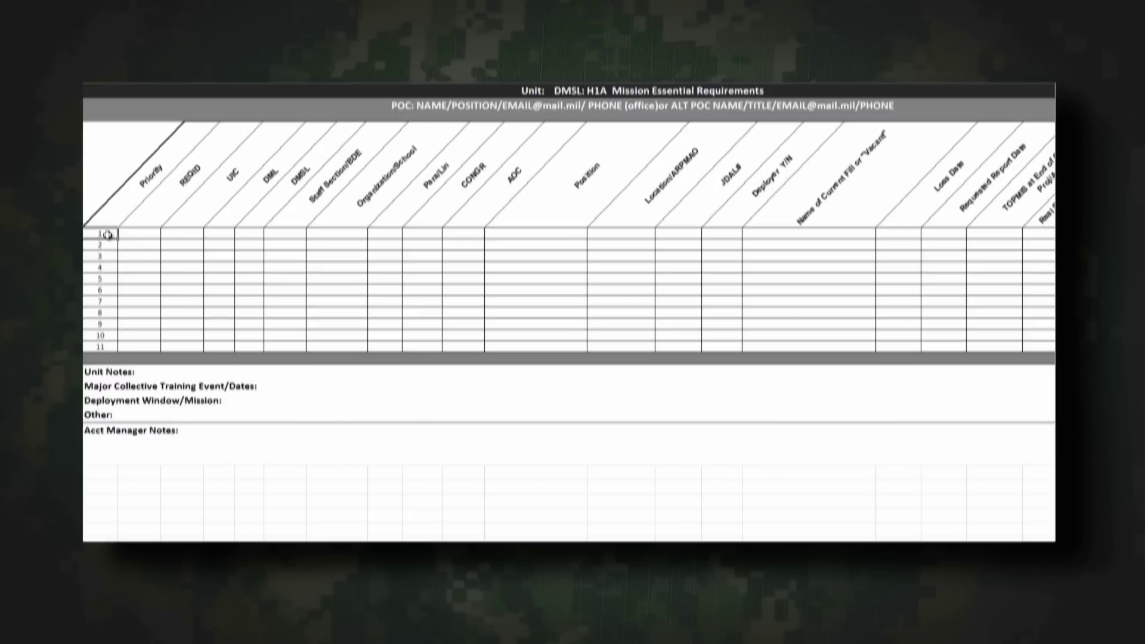
click(149, 235)
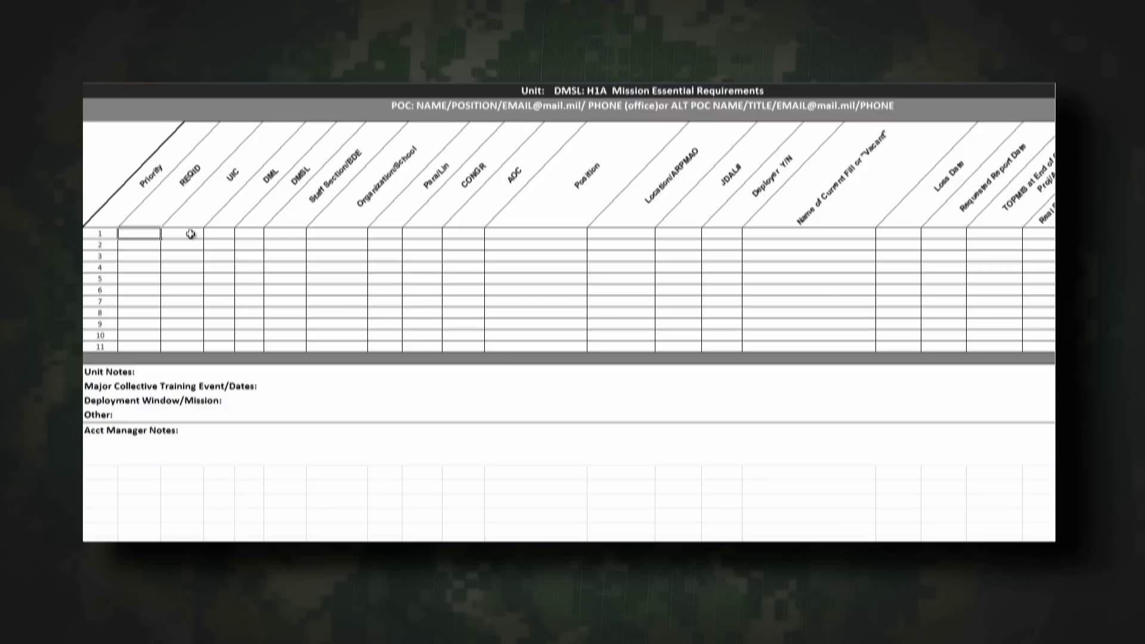
click(190, 234)
text(WZ000Z)
click(225, 234)
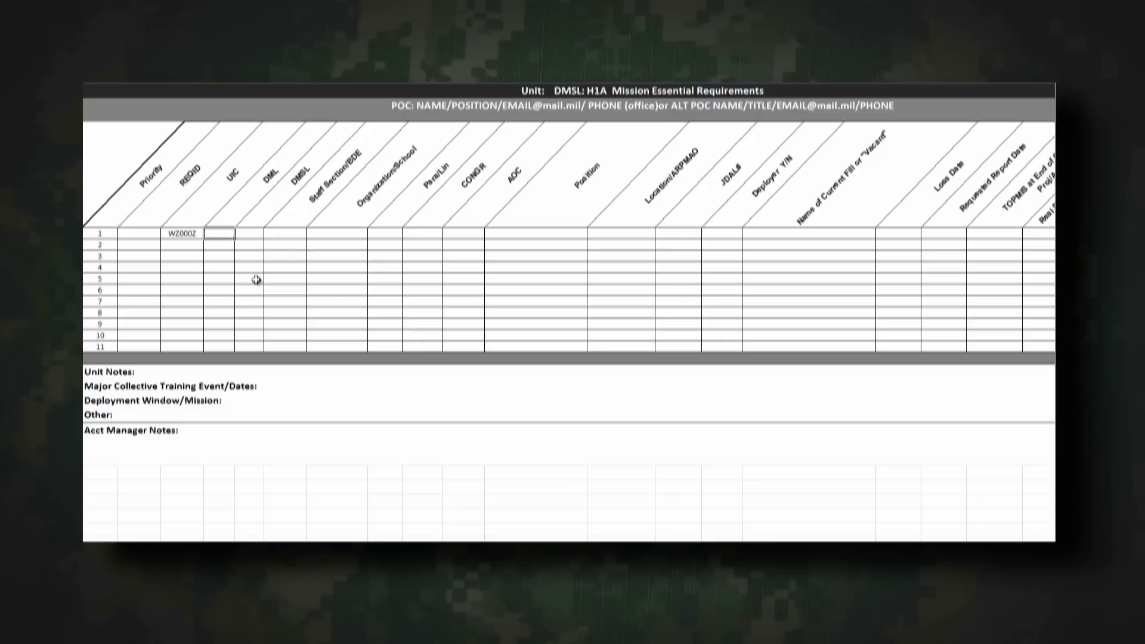
text(1AD)
- Enter DML H1A, DMSL DIV AV and Organization/School 999-99 in row 1
click(252, 235)
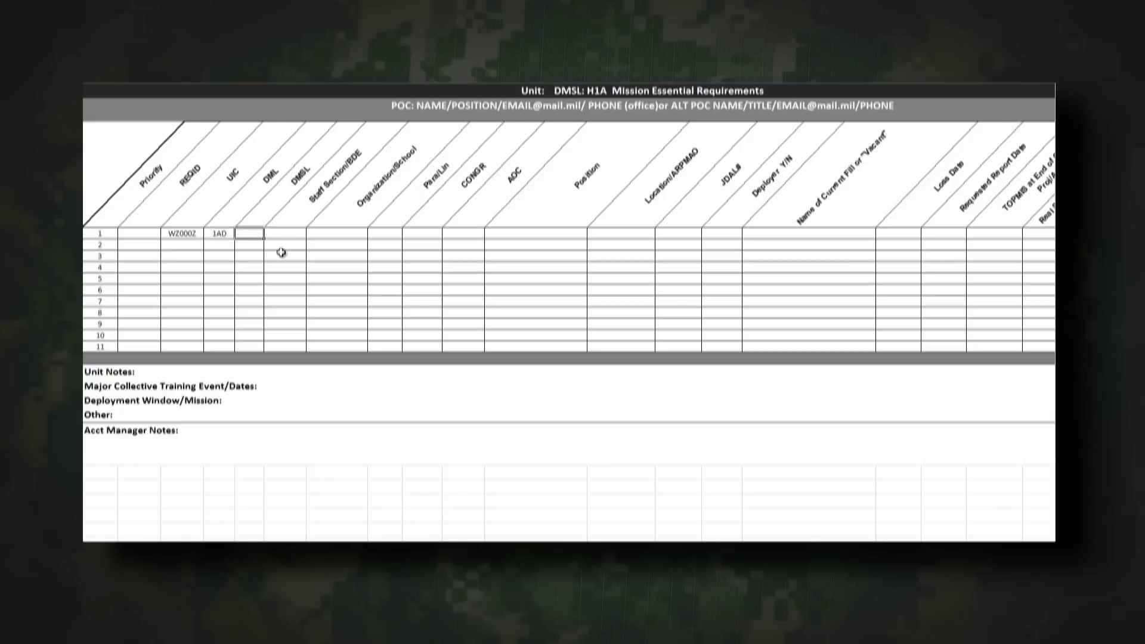
text(H1A)
click(289, 234)
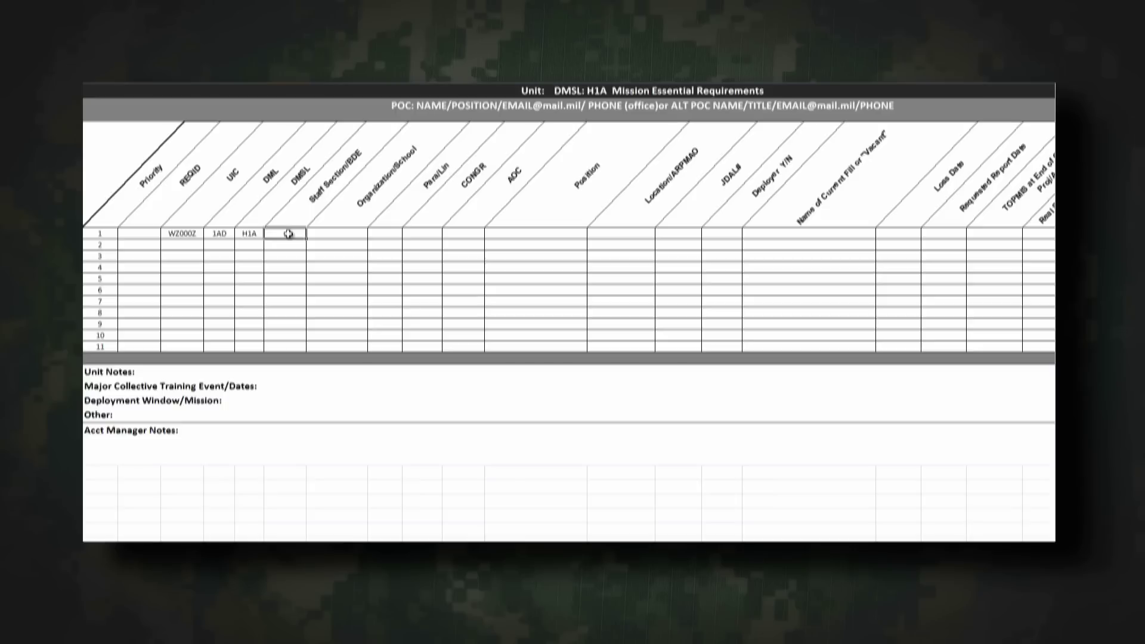
double_click(288, 233)
text(DIV AV)
click(385, 234)
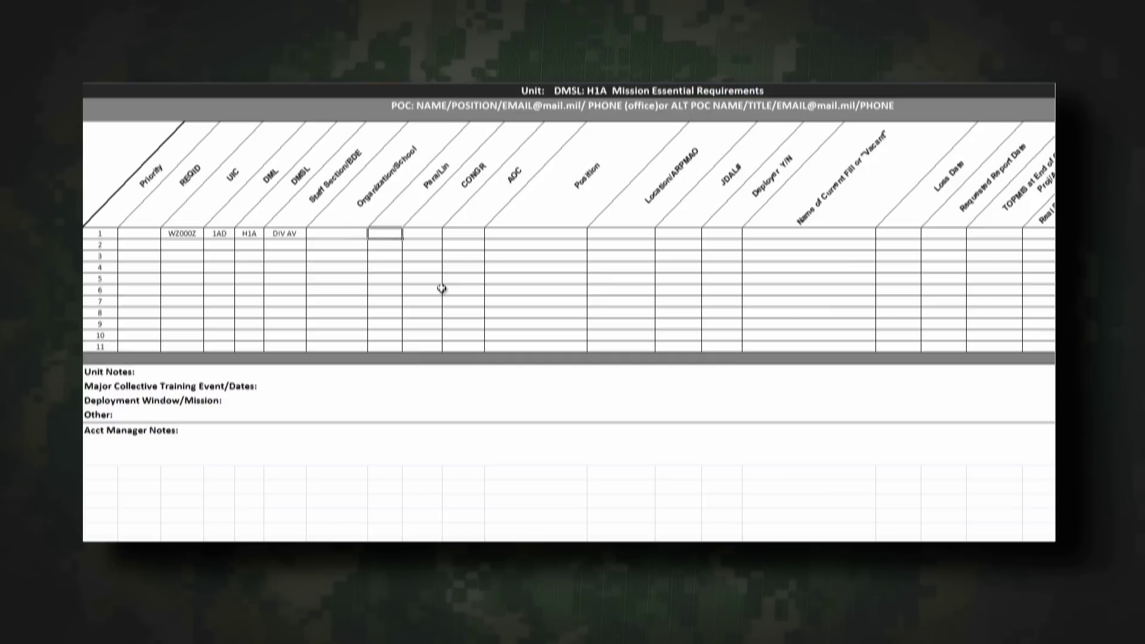
text(999-99)
key(Tab)
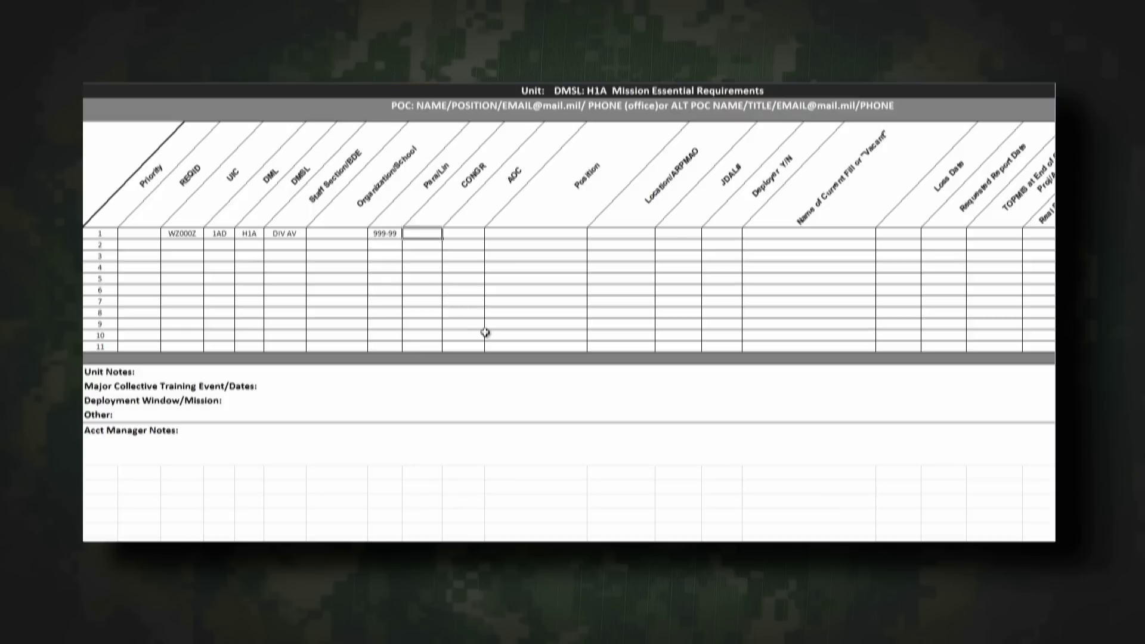
- Enter 15 in the row 1 Para/Lin cell, redoing a mistaken entry
text(15)
key(Tab)
text(15)
key(Escape)
key(shift+Tab)
key(BackSpace)
text(15)
key(Tab)
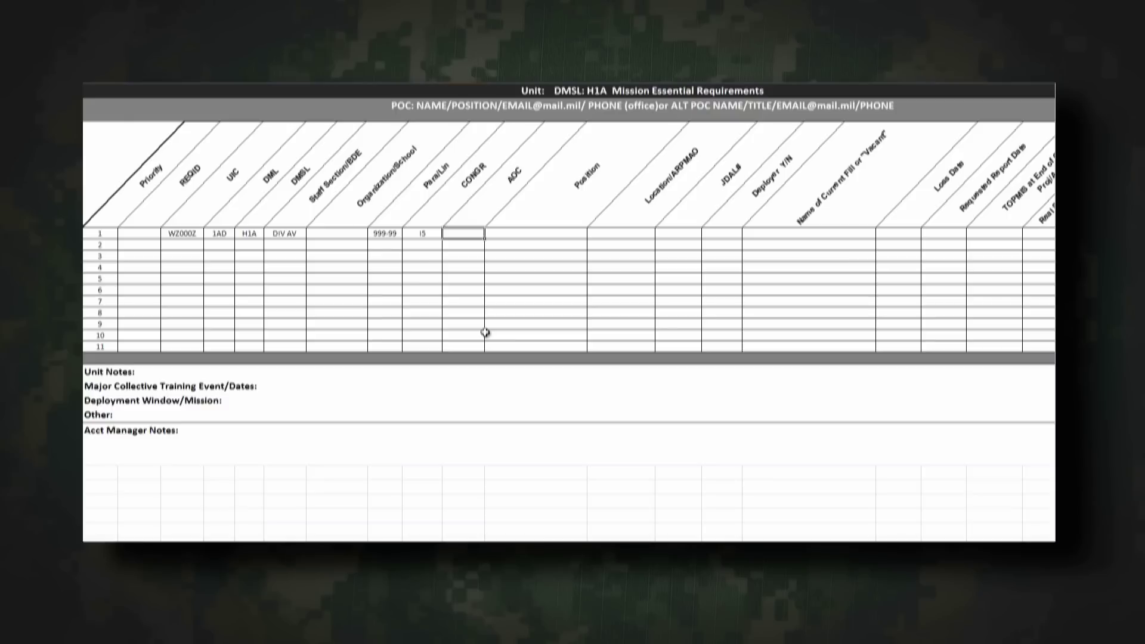
- Enter CONGR 15B and Position TB, leaving AOC, Location and JDAL# blank, to reach Loss Date
text(15B)
key(Tab)
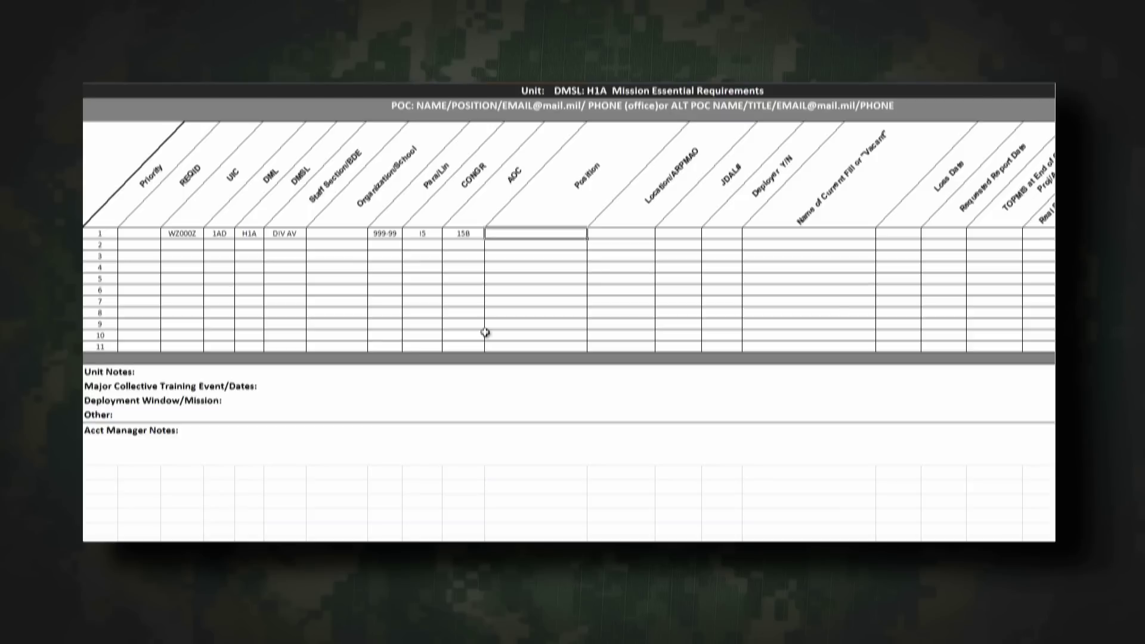
key(Tab)
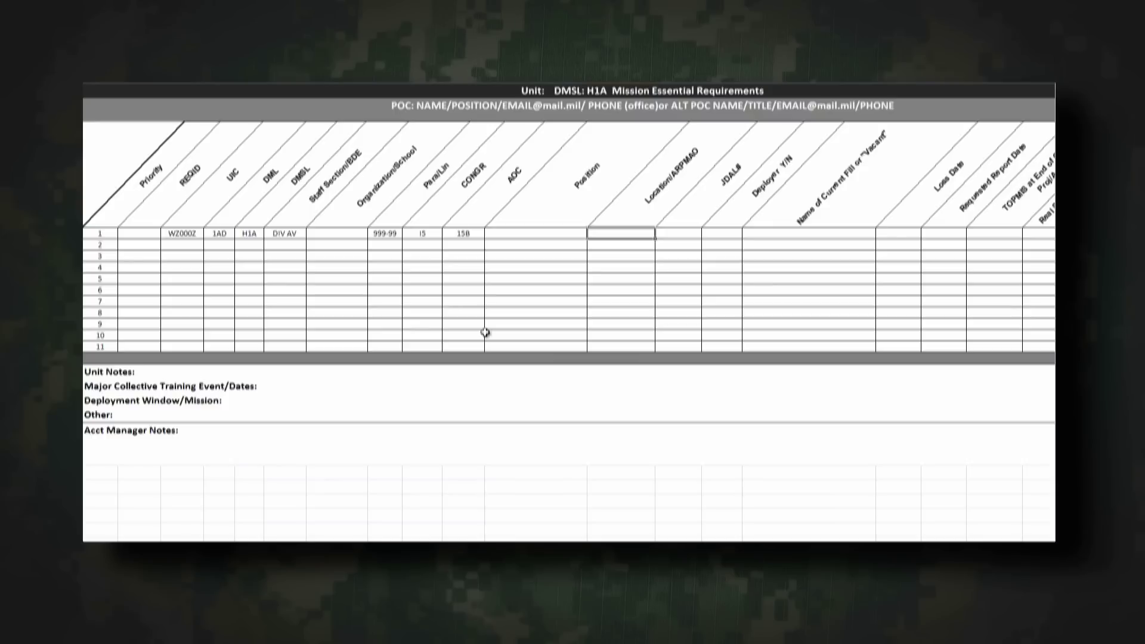
text(TB)
key(Tab)
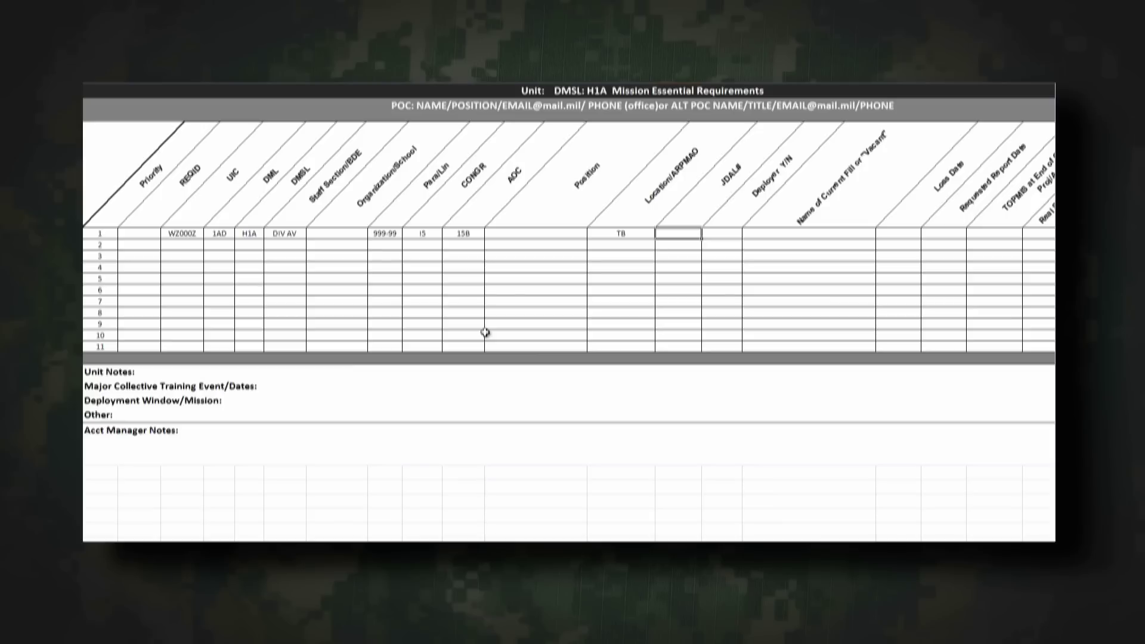
key(Tab)
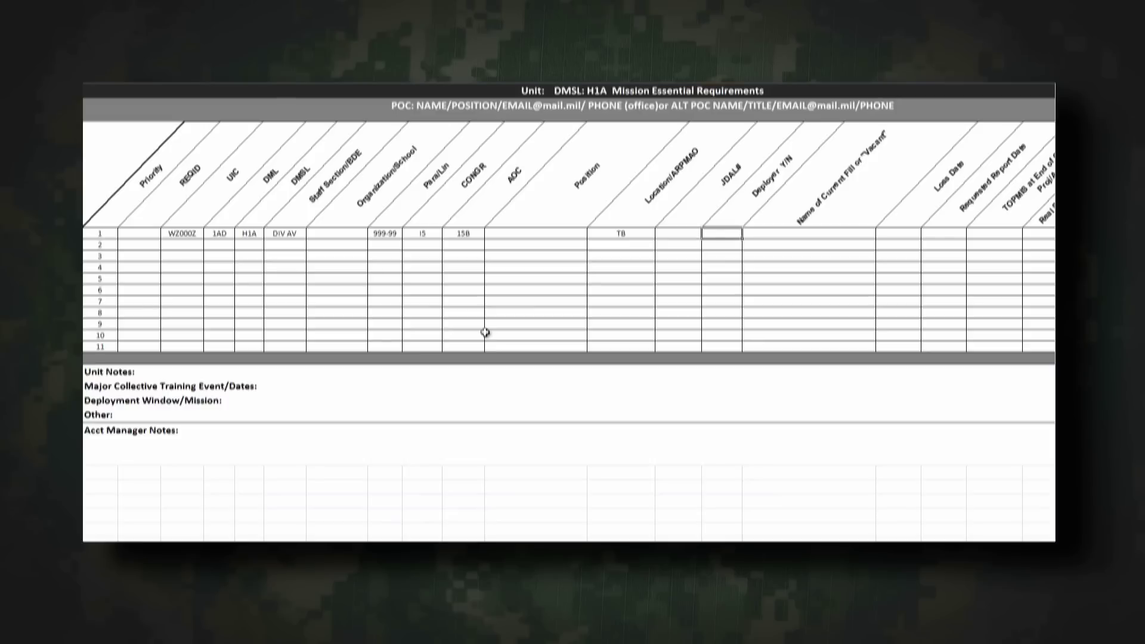
scroll(823, 236, right, 2)
click(823, 235)
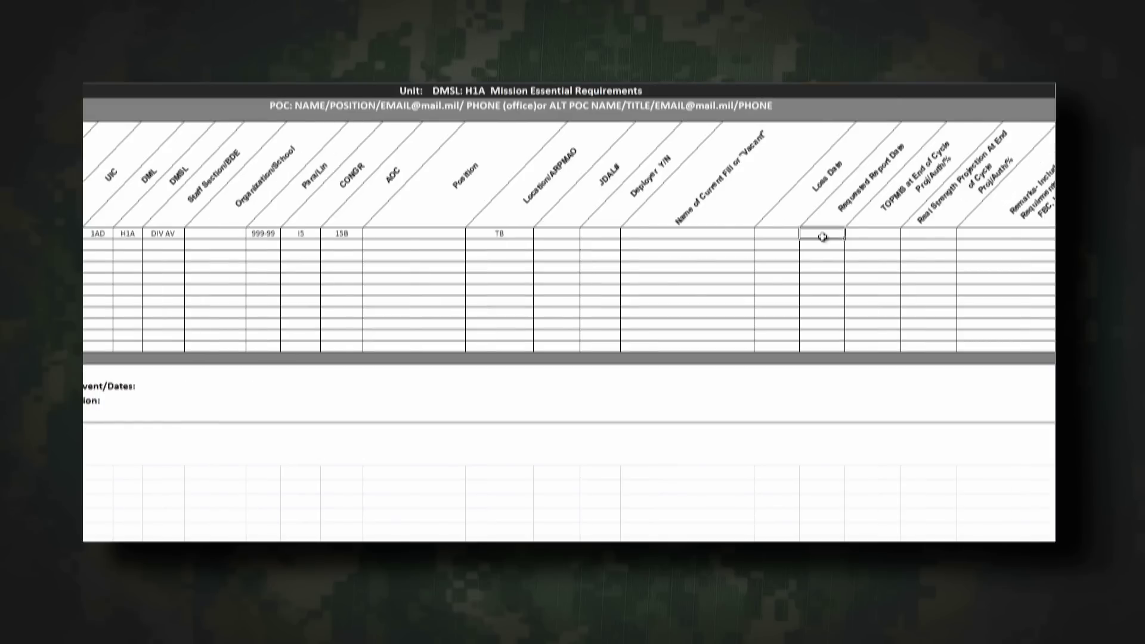